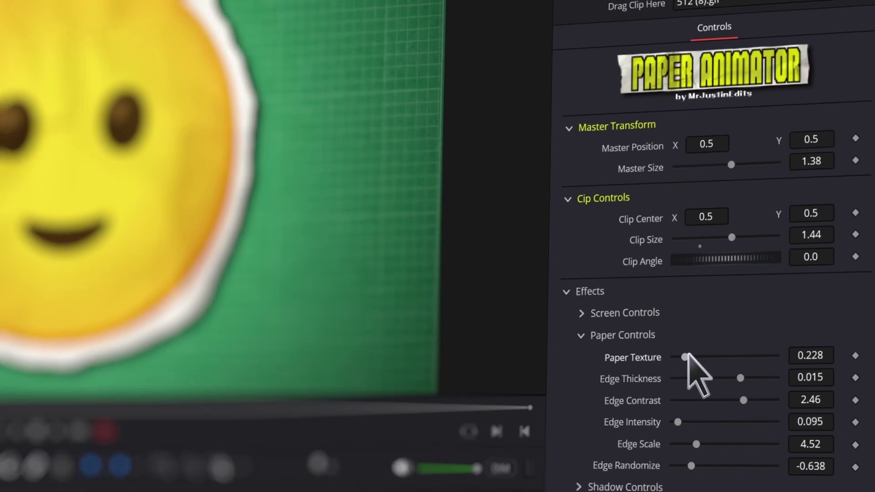
# Raise the Paper Texture amount on the emoji cutout in the Inspector.
pyautogui.moveTo(687, 358); pyautogui.dragTo(704, 383)
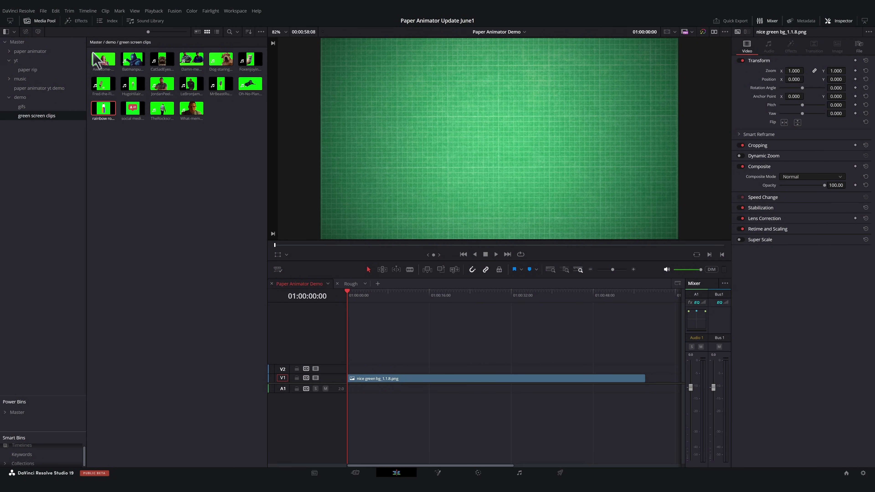
# Drop the MrJustinEdits Paper Animator generator onto V2 at the timeline start and show its Inspector settings.
pyautogui.click(78, 21)
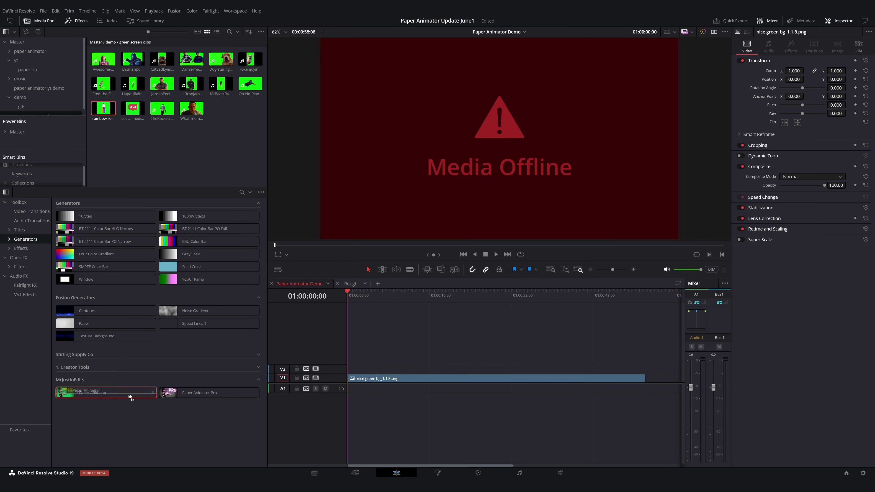
pyautogui.moveTo(130, 397); pyautogui.dragTo(358, 371)
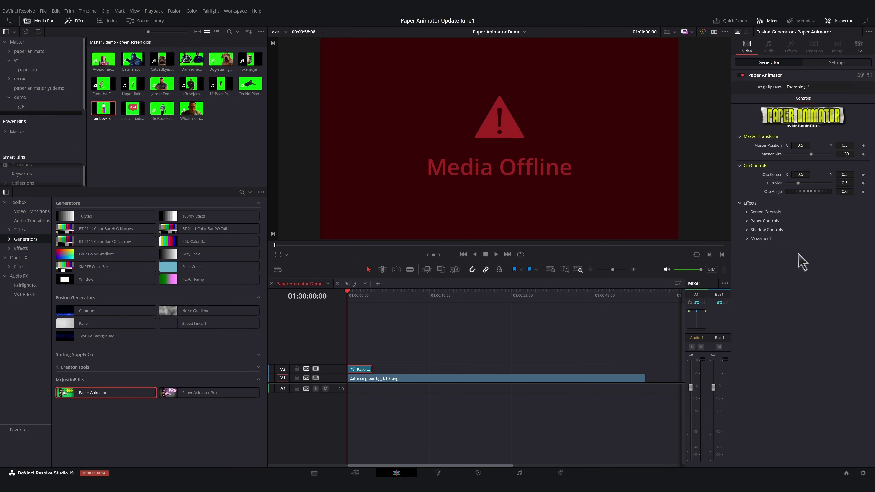
pyautogui.click(221, 59)
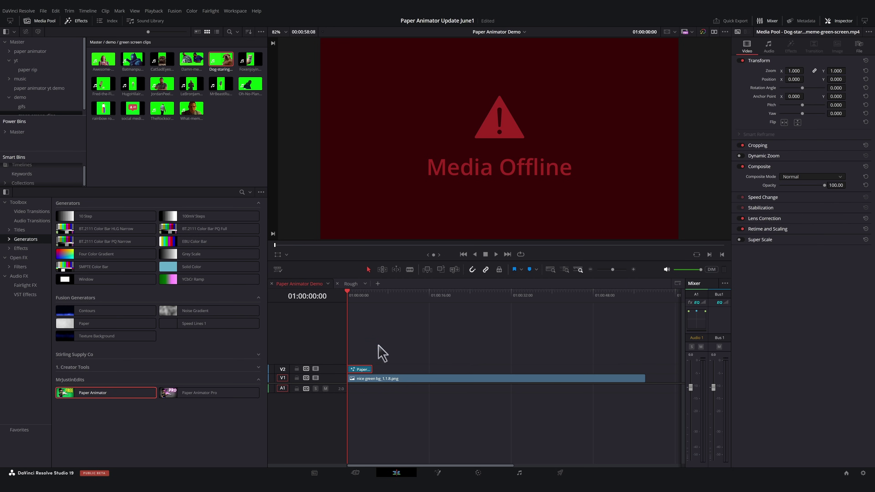
pyautogui.click(362, 370)
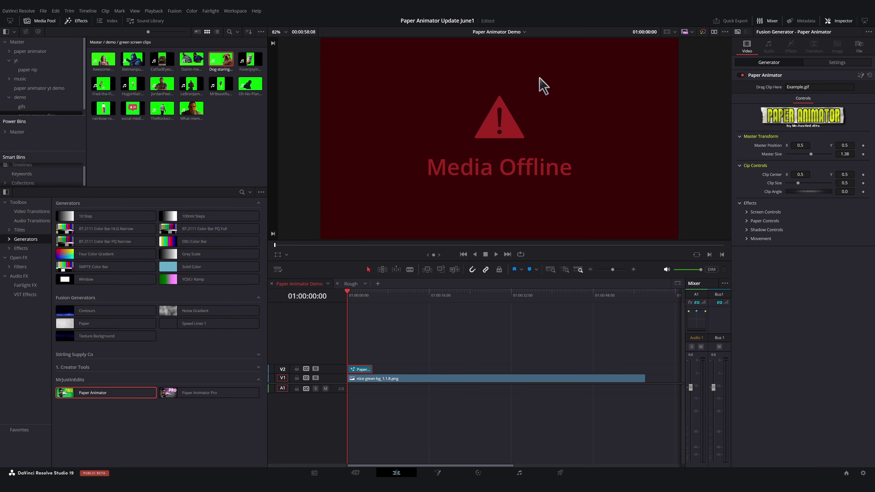
pyautogui.click(213, 62)
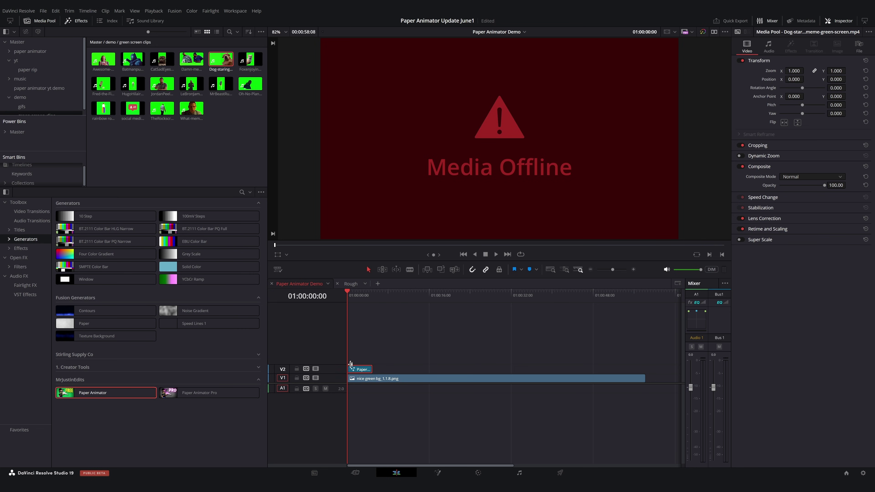
pyautogui.click(359, 369)
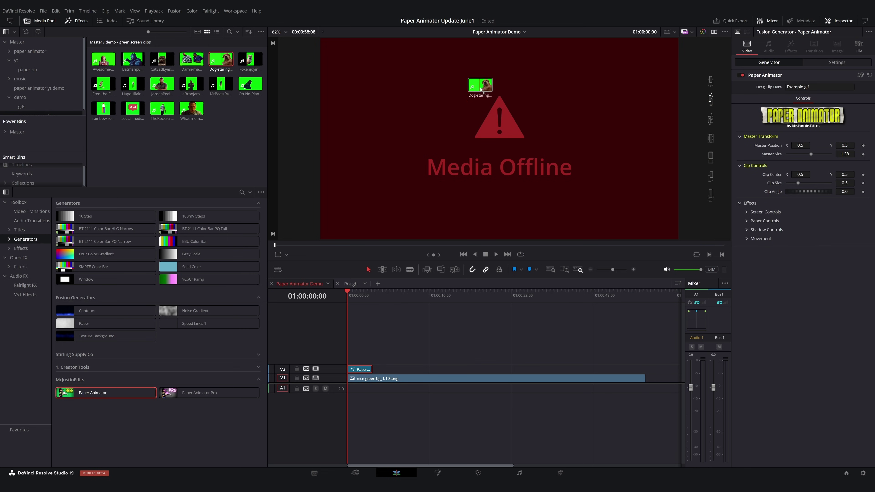
# Load the Dog-staring clip into Paper Animator, move the cutout left, and set clip size 0.61, center X 0.429.
pyautogui.moveTo(481, 90); pyautogui.dragTo(771, 88)
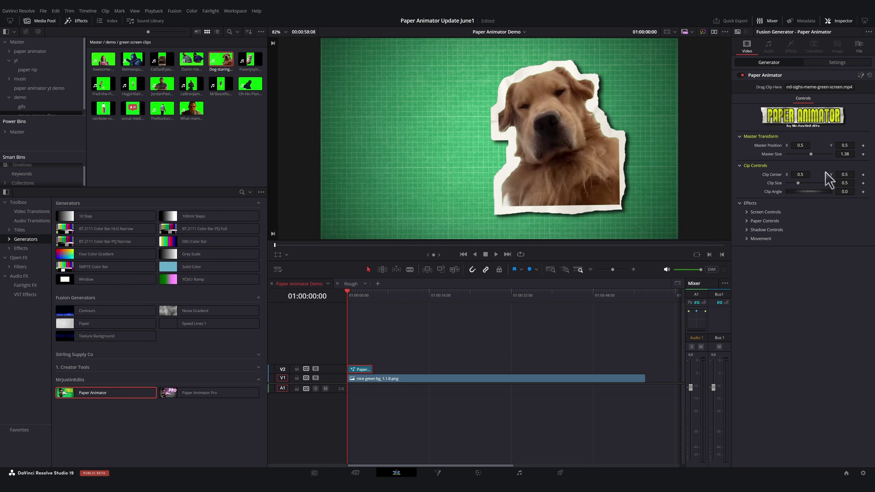
pyautogui.moveTo(804, 147); pyautogui.dragTo(846, 156)
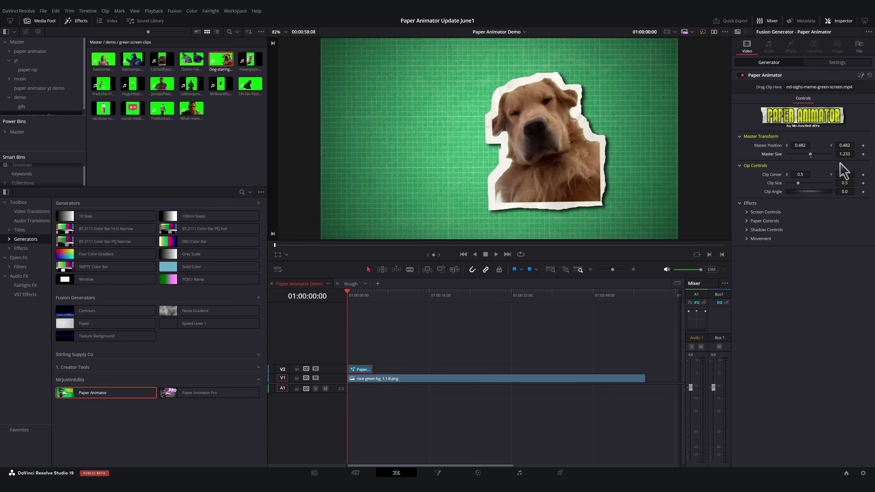
pyautogui.moveTo(797, 174)
pyautogui.mouseDown()
pyautogui.moveTo(786, 174)
pyautogui.moveTo(816, 182)
pyautogui.moveTo(793, 183)
pyautogui.moveTo(800, 183)
pyautogui.mouseUp()
pyautogui.moveTo(801, 146); pyautogui.dragTo(801, 146)
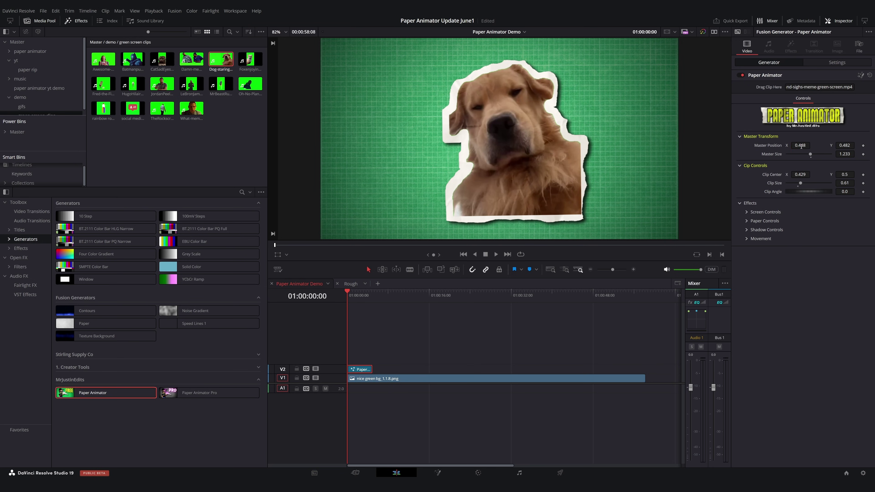
pyautogui.moveTo(805, 190)
pyautogui.mouseDown()
pyautogui.moveTo(824, 189)
pyautogui.moveTo(815, 188)
pyautogui.mouseUp()
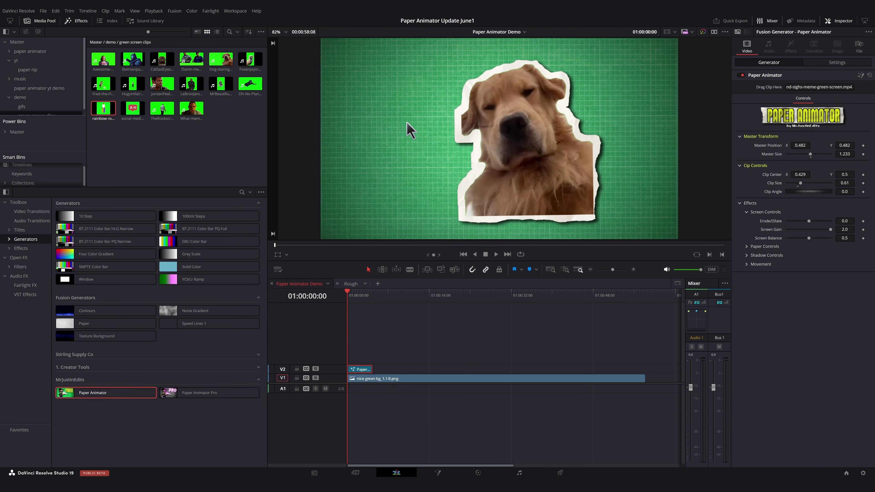
# Tighten the keyed edge around the dog with Erode/Dilate and return the viewer to full frame.
pyautogui.scroll(8, 580, 132)
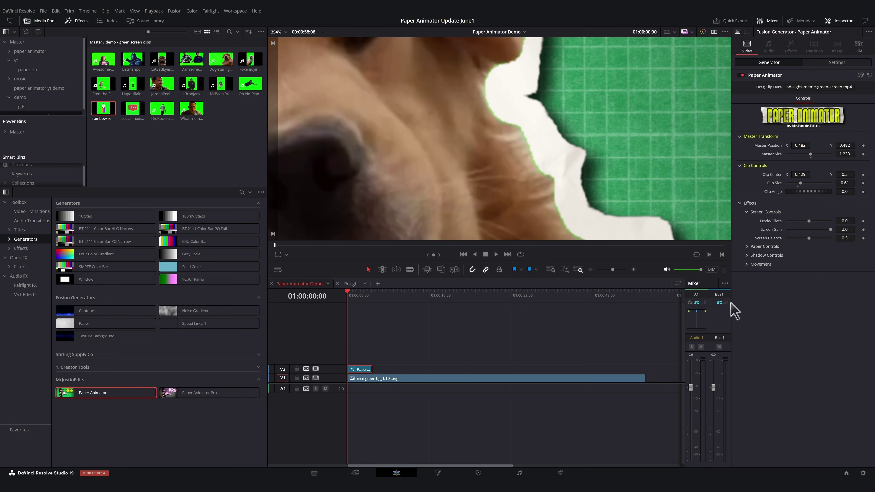
pyautogui.moveTo(845, 221); pyautogui.dragTo(844, 222)
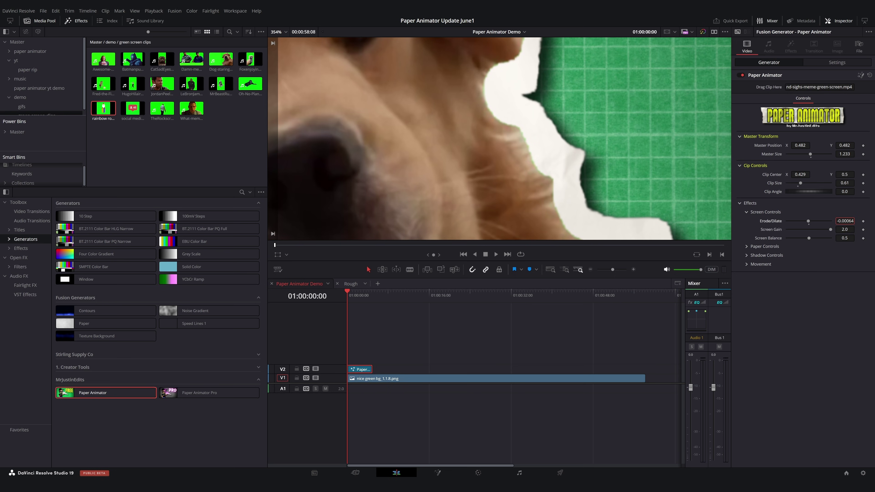
pyautogui.hotkey('shift', 'z')
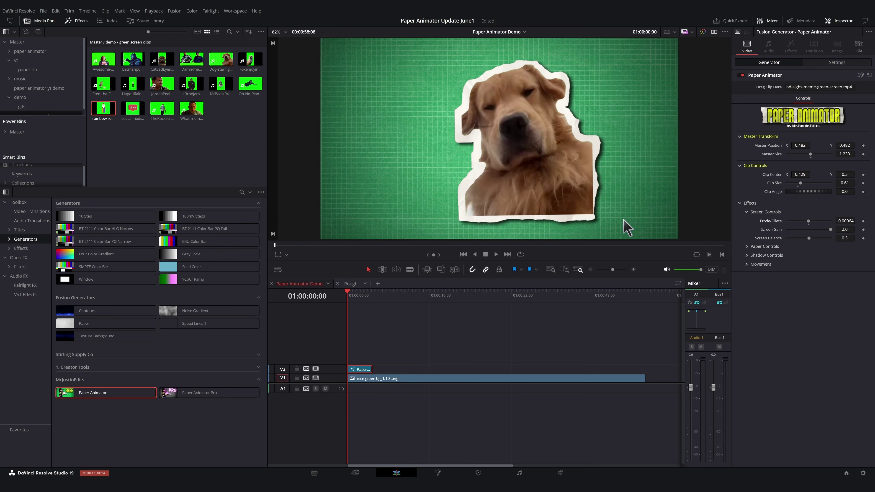
# Load the rainbow rocket greenscreen.mp4 clip into the generator and set Screen Gain to 1.25.
pyautogui.moveTo(115, 112); pyautogui.dragTo(369, 172)
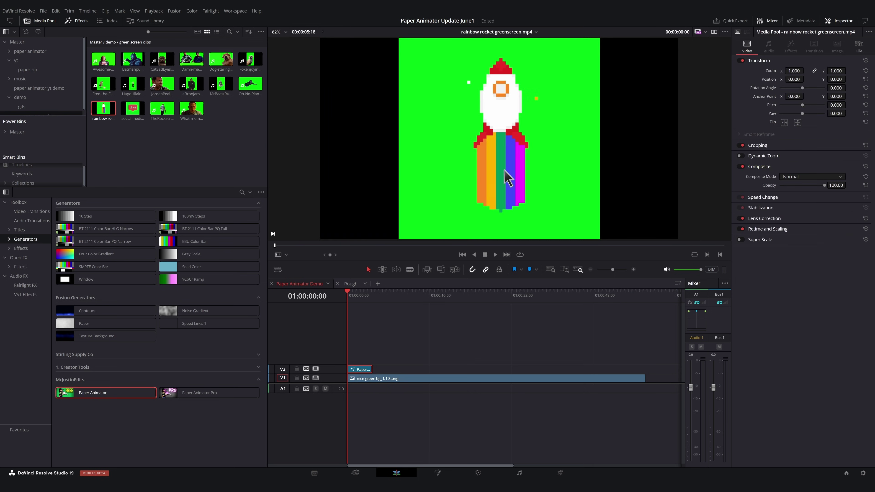
pyautogui.moveTo(505, 183); pyautogui.dragTo(819, 87)
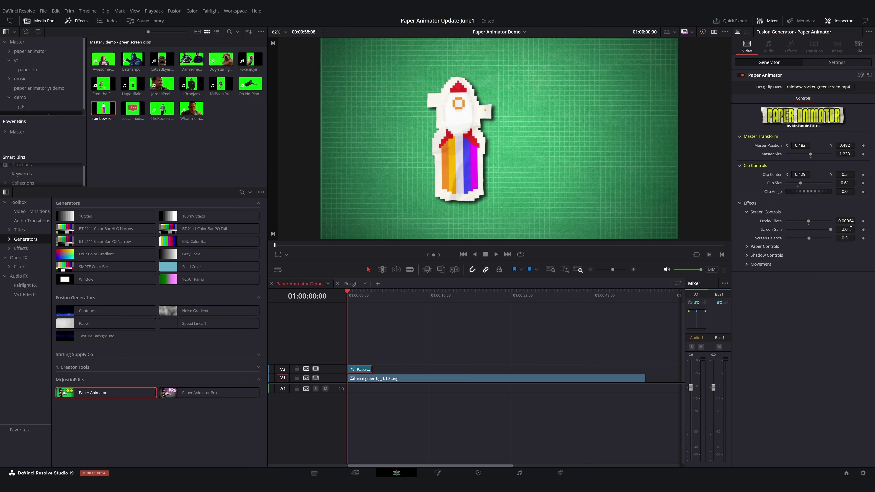
pyautogui.write('1.25')
pyautogui.press('Return')
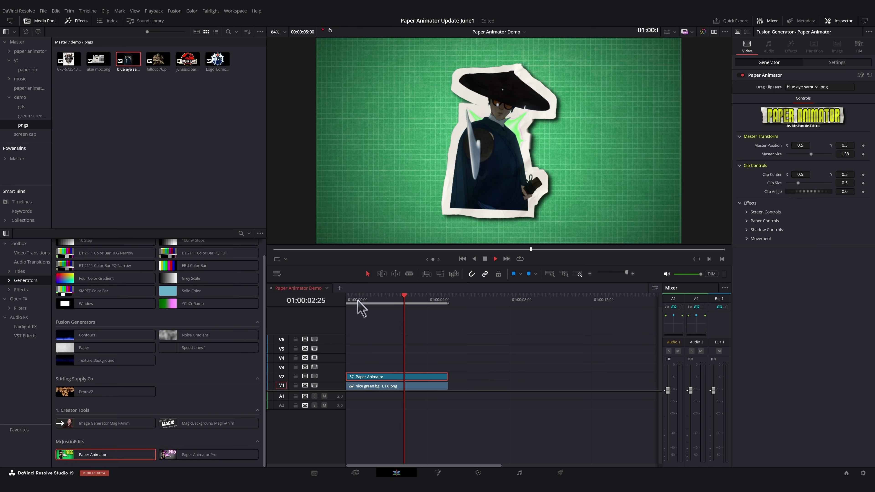
# Make the paper texture subtler and smoother under Paper Controls while previewing playback from the start.
pyautogui.press('space')
pyautogui.press('Home')
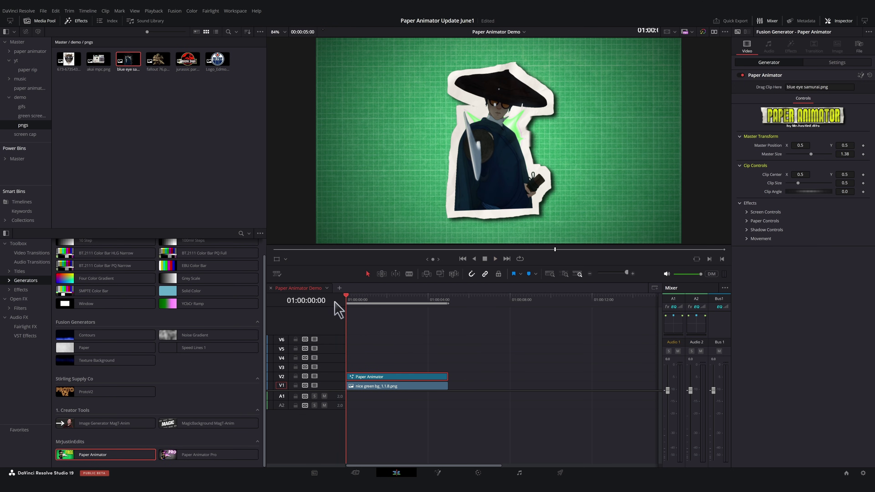
pyautogui.click(747, 221)
pyautogui.press('space')
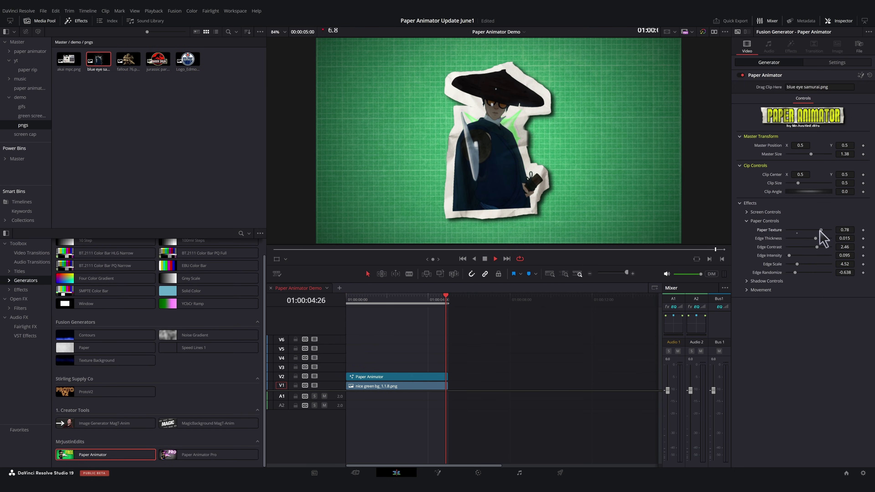
pyautogui.moveTo(820, 231); pyautogui.dragTo(850, 229)
pyautogui.press('space')
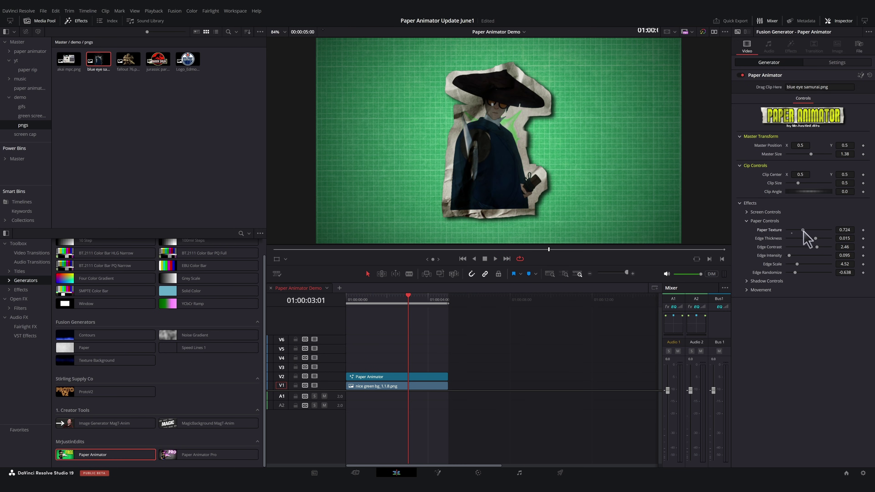
pyautogui.moveTo(803, 231); pyautogui.dragTo(771, 231)
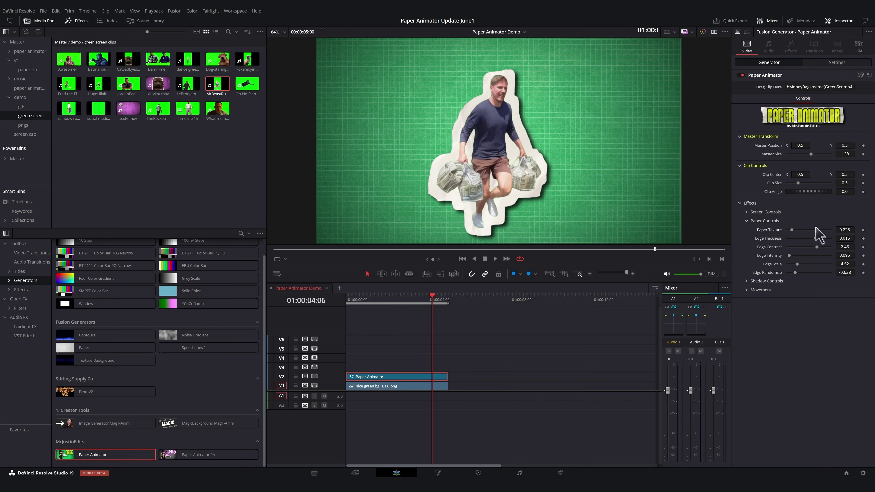
# Thin the paper edge, shrink the torn-edge scale, raise its intensity and randomize its shape.
pyautogui.moveTo(820, 239)
pyautogui.mouseDown()
pyautogui.moveTo(809, 239)
pyautogui.moveTo(820, 247)
pyautogui.mouseUp()
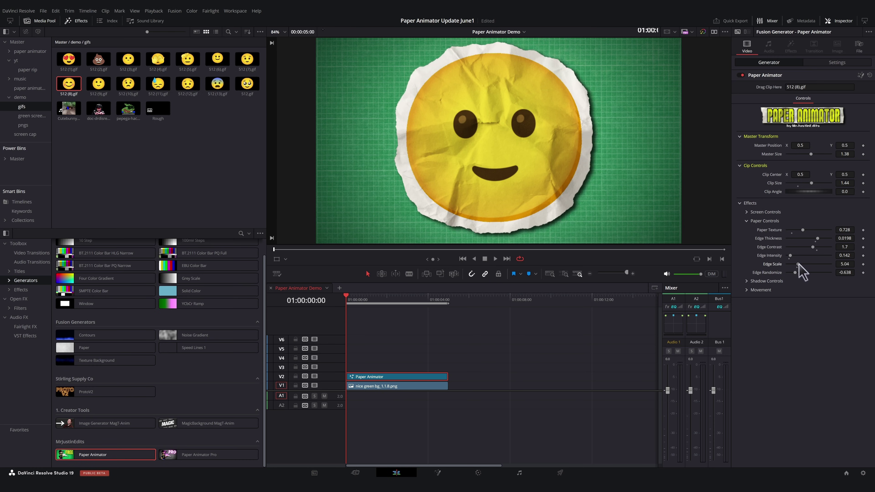
pyautogui.moveTo(802, 264); pyautogui.dragTo(798, 264)
pyautogui.click(794, 255)
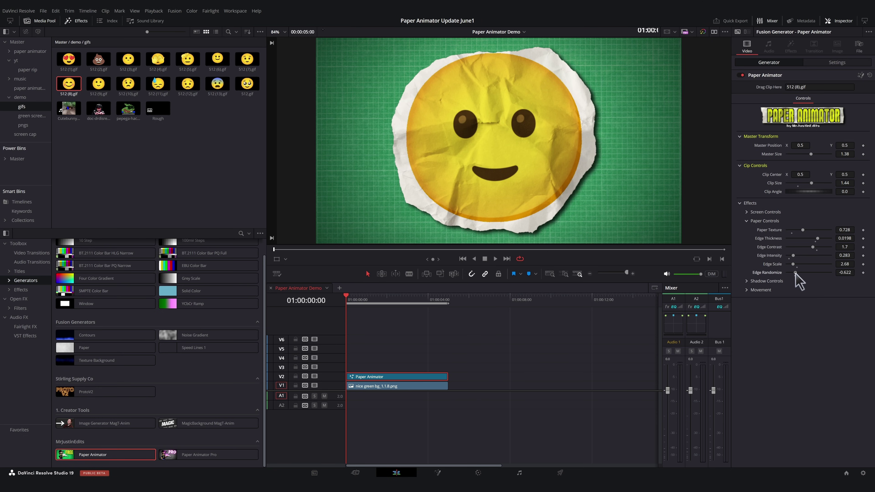
pyautogui.moveTo(796, 274)
pyautogui.mouseDown()
pyautogui.moveTo(825, 273)
pyautogui.moveTo(799, 273)
pyautogui.mouseUp()
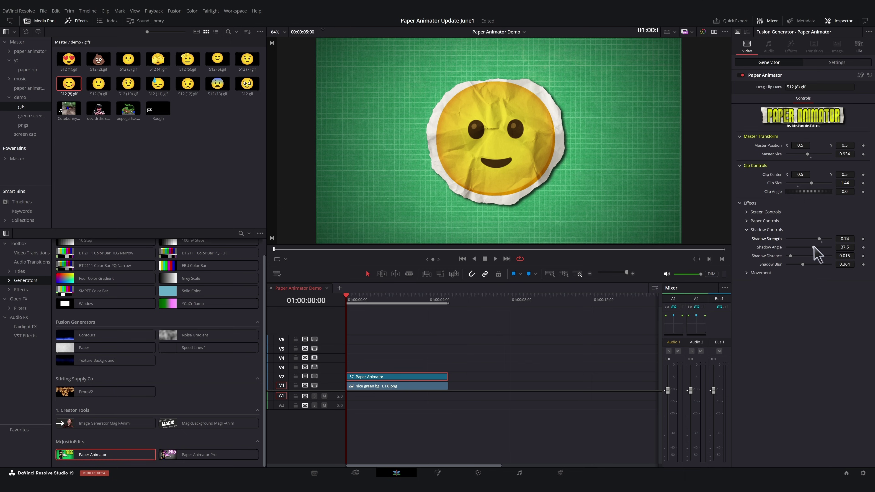
# Change the drop shadow's angle and distance, then test Wiggle and Wander, setting Wiggle back to 0.
pyautogui.moveTo(806, 247)
pyautogui.mouseDown()
pyautogui.moveTo(817, 247)
pyautogui.moveTo(814, 257)
pyautogui.moveTo(798, 257)
pyautogui.mouseUp()
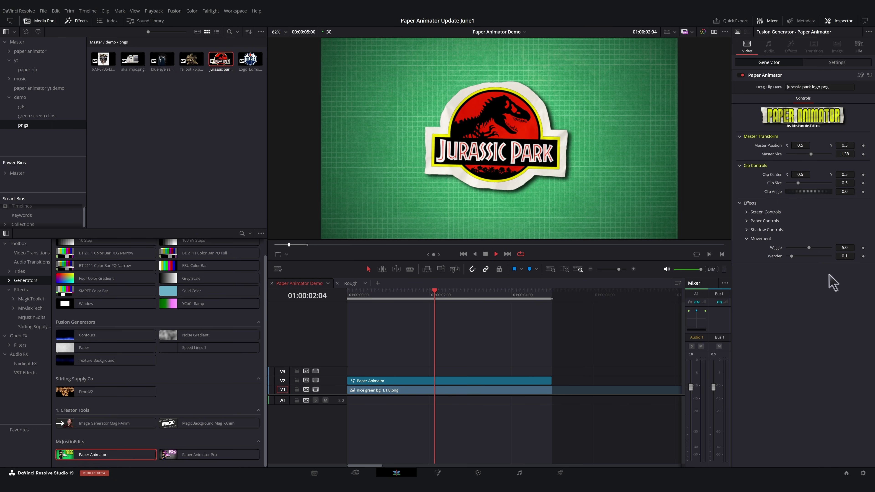
pyautogui.moveTo(809, 248); pyautogui.dragTo(841, 249)
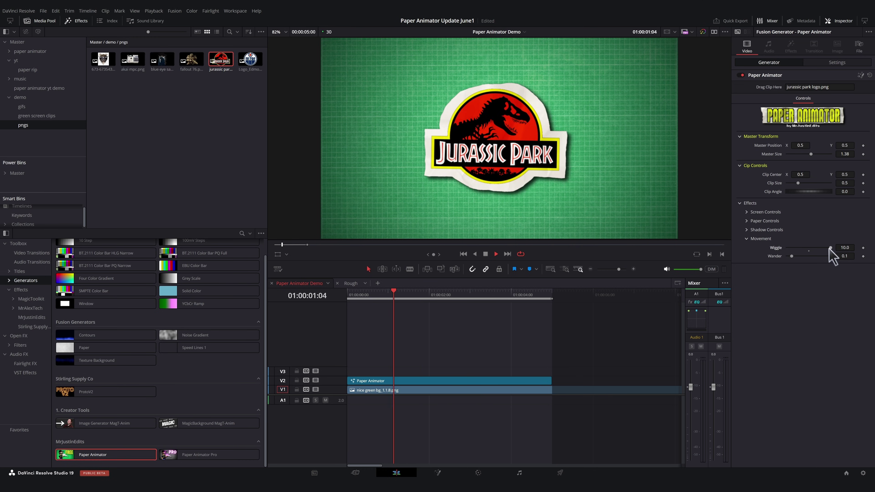
pyautogui.moveTo(791, 256); pyautogui.dragTo(826, 257)
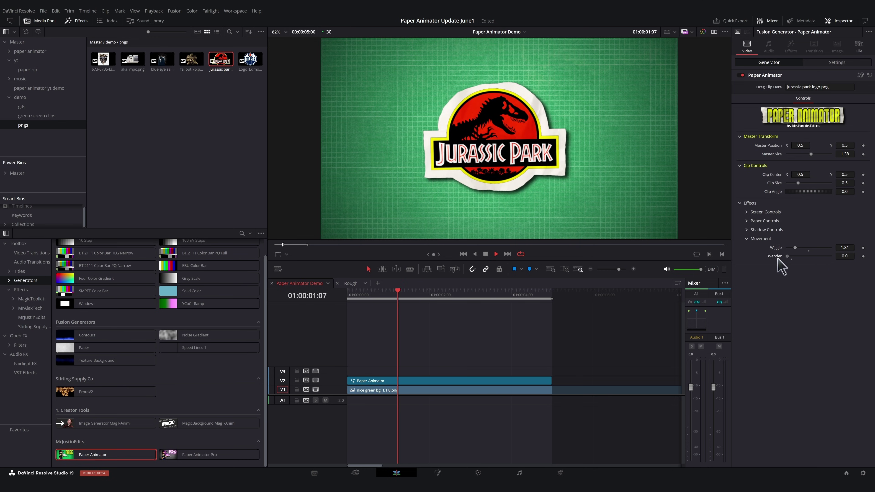
pyautogui.moveTo(795, 248); pyautogui.dragTo(773, 251)
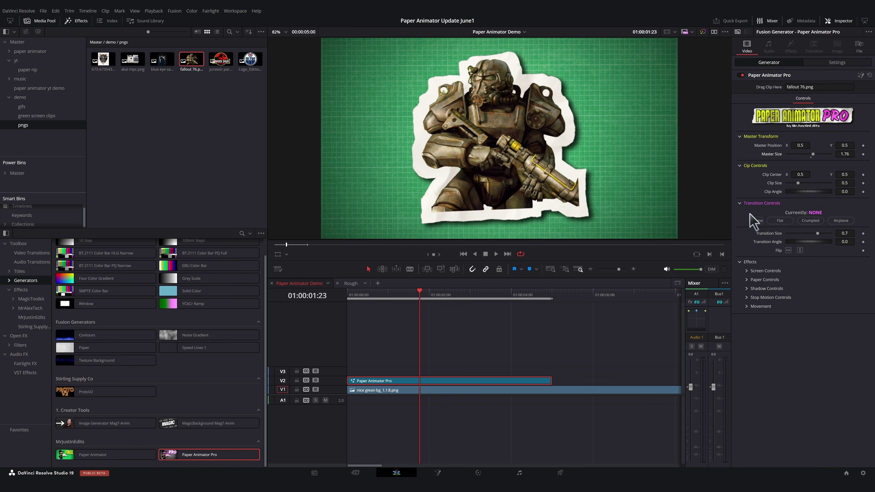
# Try the Flat and Crumpled paper transition styles and rotate the Transition Angle.
pyautogui.click(780, 221)
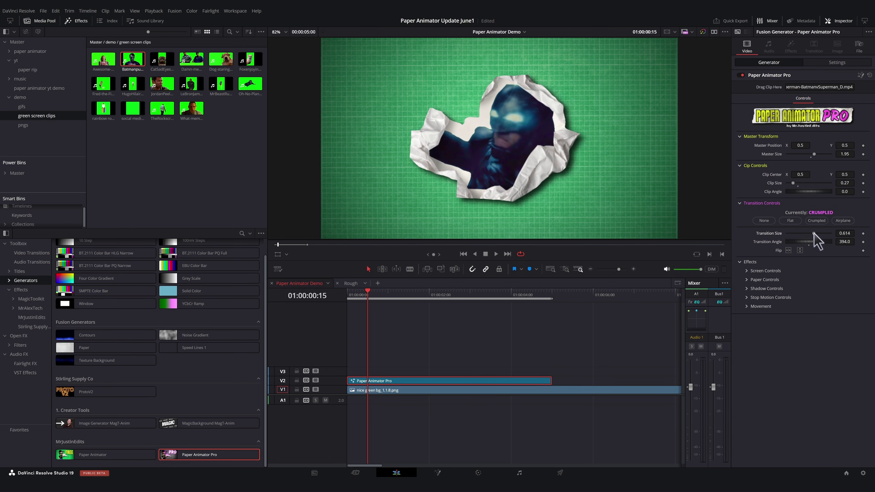
pyautogui.moveTo(809, 241); pyautogui.dragTo(828, 242)
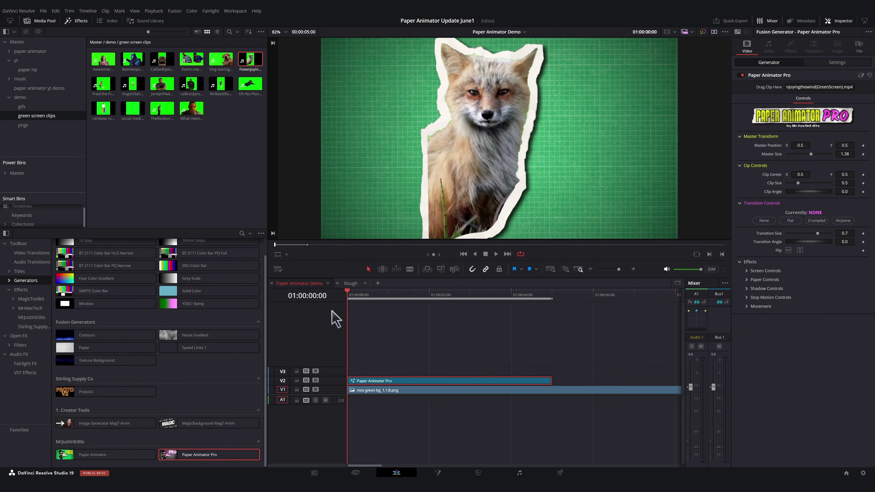
pyautogui.click(746, 298)
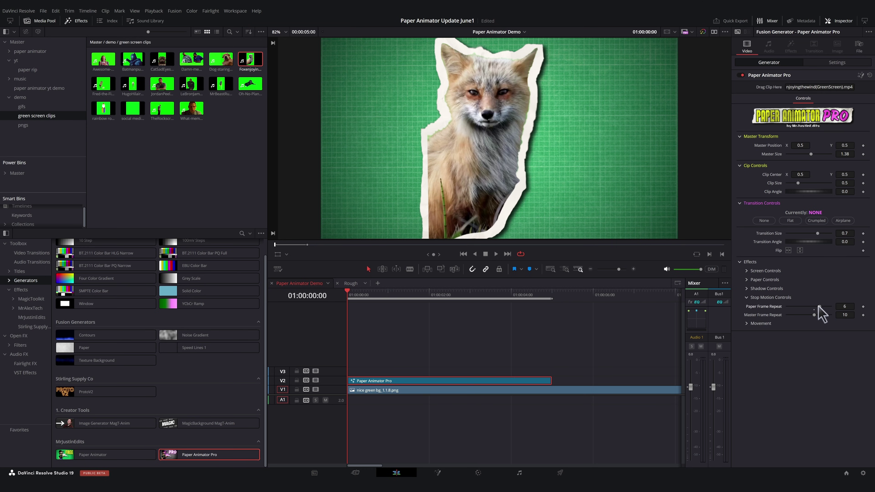
# Preview the fox cutout's stop-motion while setting Paper Frame Repeat 5 and Master Frame Repeat 16.
pyautogui.moveTo(357, 303); pyautogui.dragTo(458, 307)
pyautogui.press('space')
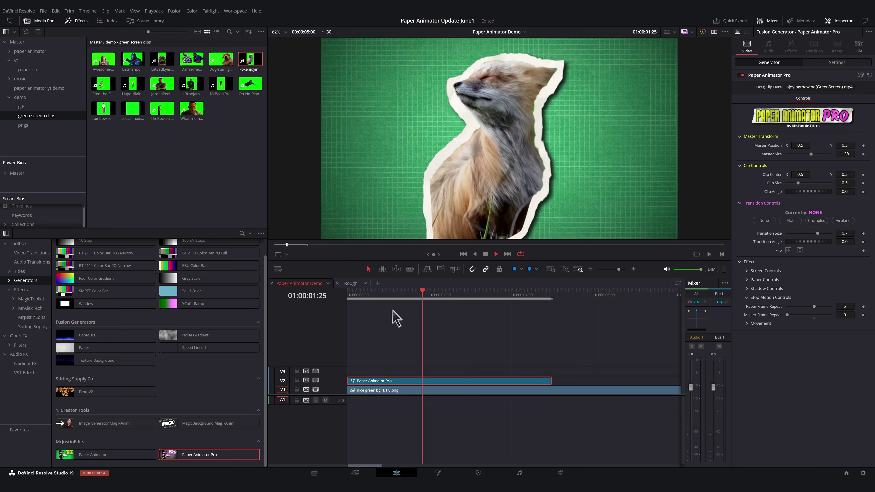
pyautogui.click(348, 295)
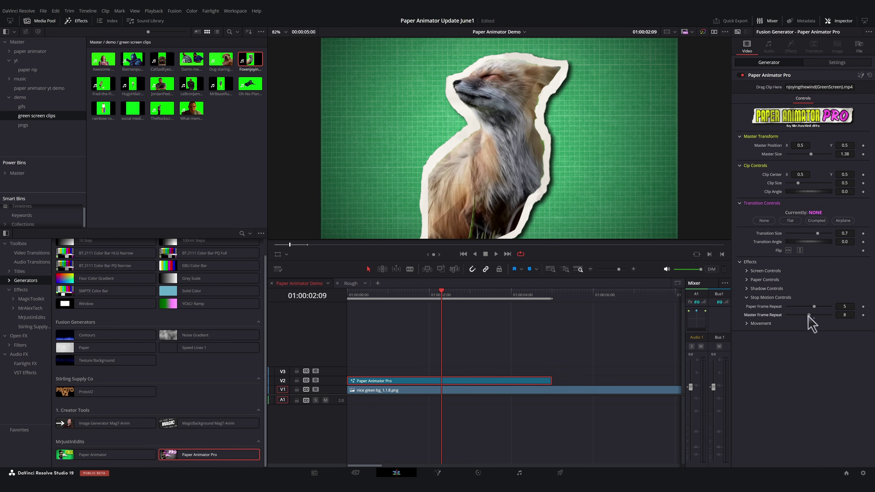
pyautogui.moveTo(809, 315); pyautogui.dragTo(788, 316)
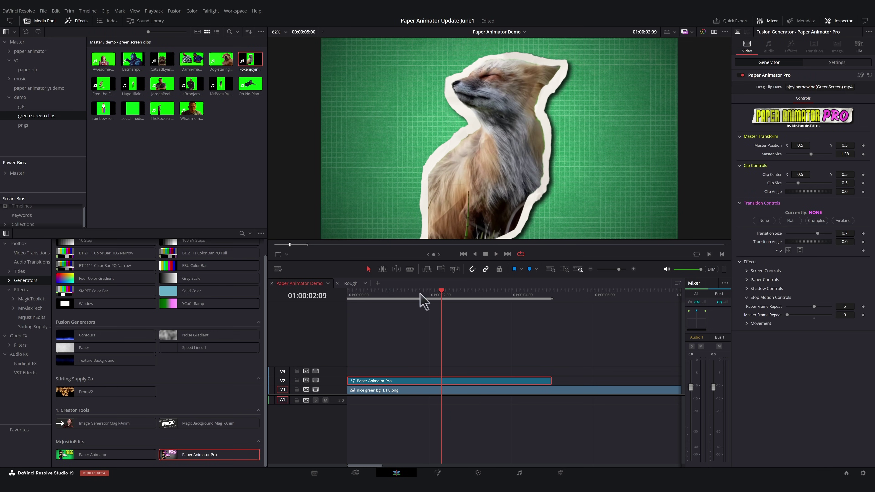
pyautogui.moveTo(418, 296); pyautogui.dragTo(424, 318)
pyautogui.press('Home')
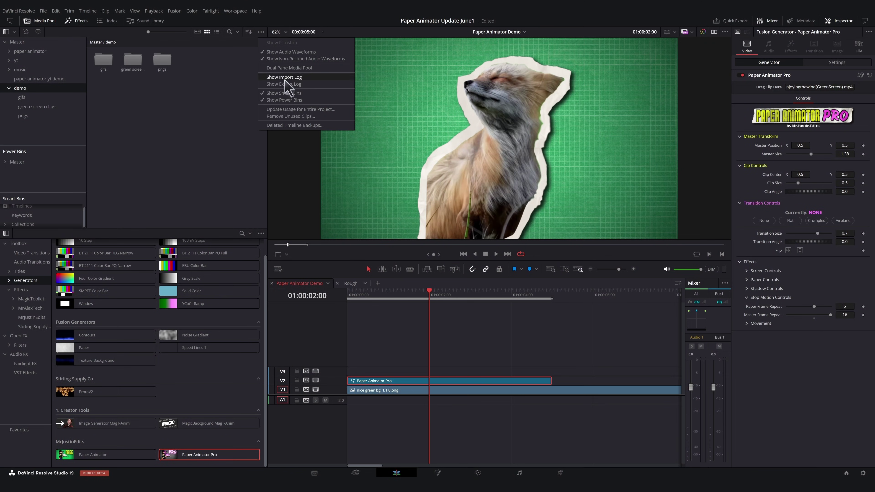
# Show Power Bins and add a new bin under Master named Paper Animator Presets.
pyautogui.click(304, 100)
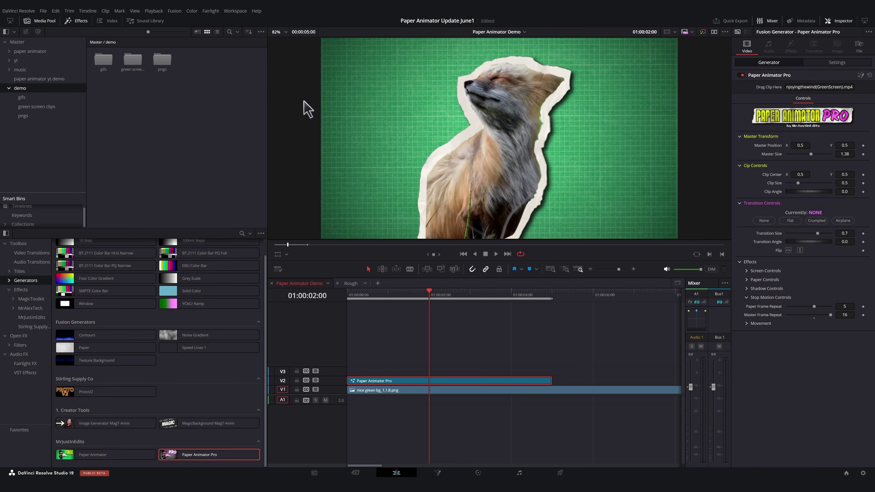
pyautogui.click(261, 32)
pyautogui.click(292, 94)
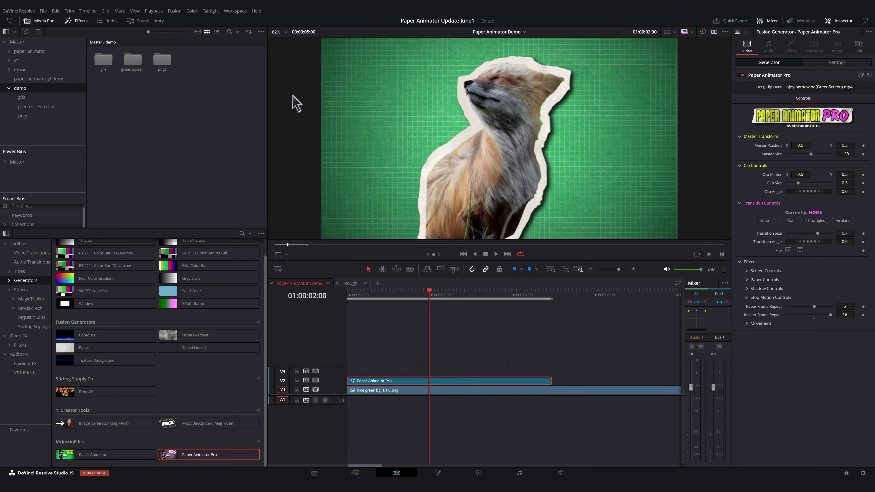
pyautogui.click(16, 162)
pyautogui.rightClick(19, 163)
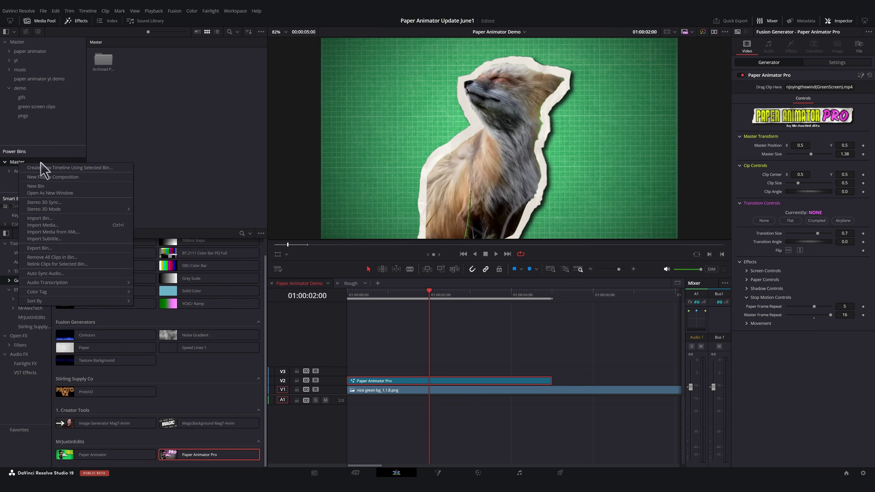
pyautogui.click(53, 185)
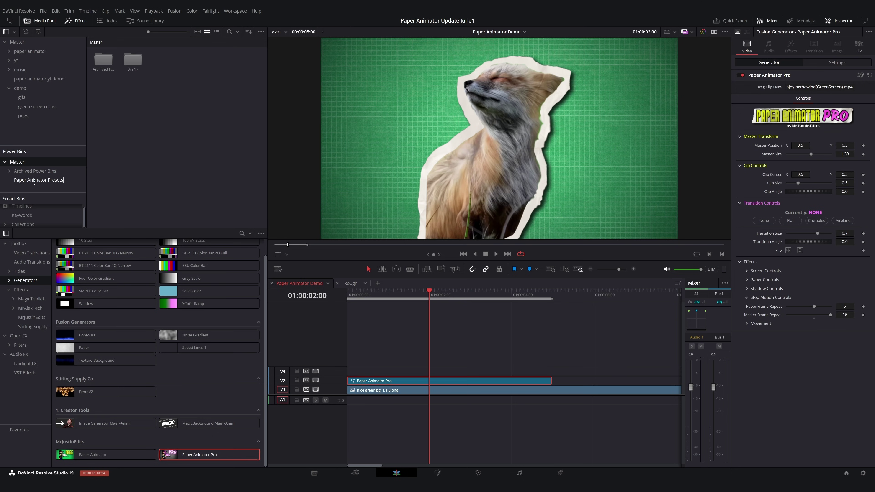
pyautogui.press('Return')
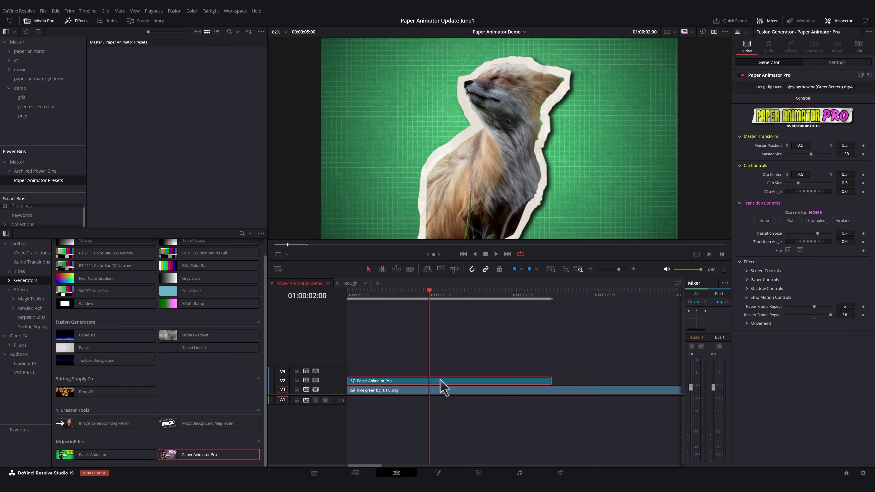
# Save the V2 Paper Animator Pro clip into the bin as the Smooth Animation preset.
pyautogui.moveTo(439, 380); pyautogui.dragTo(202, 97)
pyautogui.moveTo(136, 93); pyautogui.dragTo(135, 90)
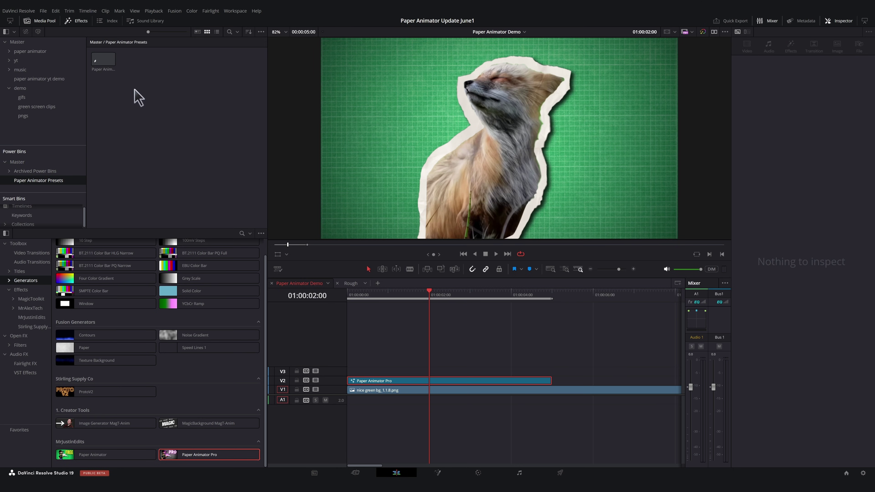
pyautogui.click(110, 72)
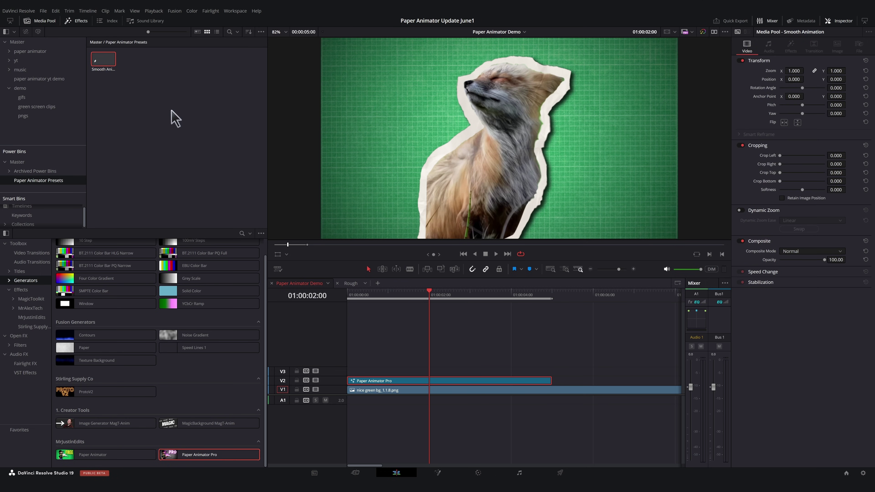
# Add an SFX power bin under Master, import the Paper SFX folder into it, and open its subfolders.
pyautogui.click(18, 210)
pyautogui.rightClick(18, 211)
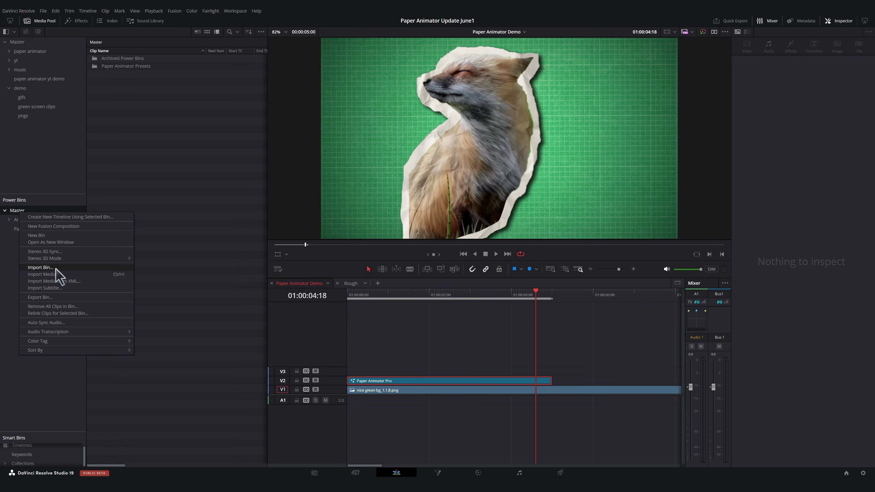
pyautogui.click(56, 236)
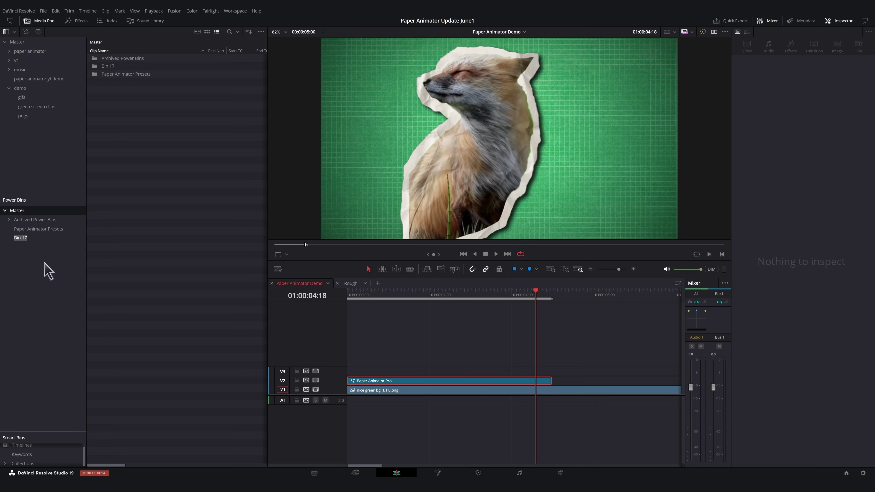
pyautogui.moveTo(49, 271); pyautogui.dragTo(22, 239)
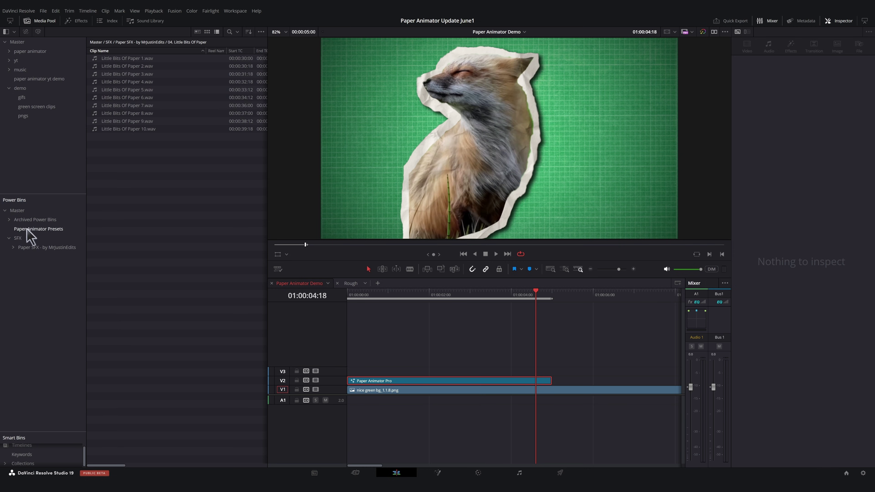
pyautogui.click(43, 248)
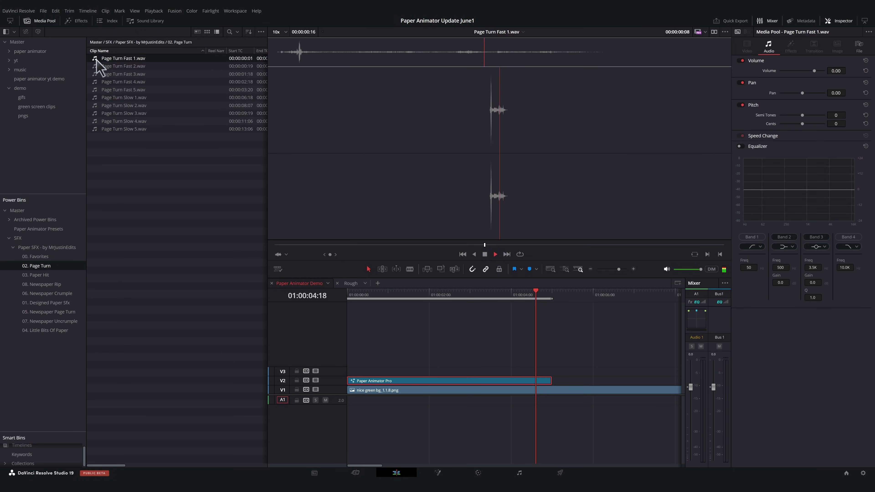
# Audition Page Turn Fast 2–4, Paper Hit Hard 3–4 and Paper Hit Soft 1 and 3.
pyautogui.click(97, 66)
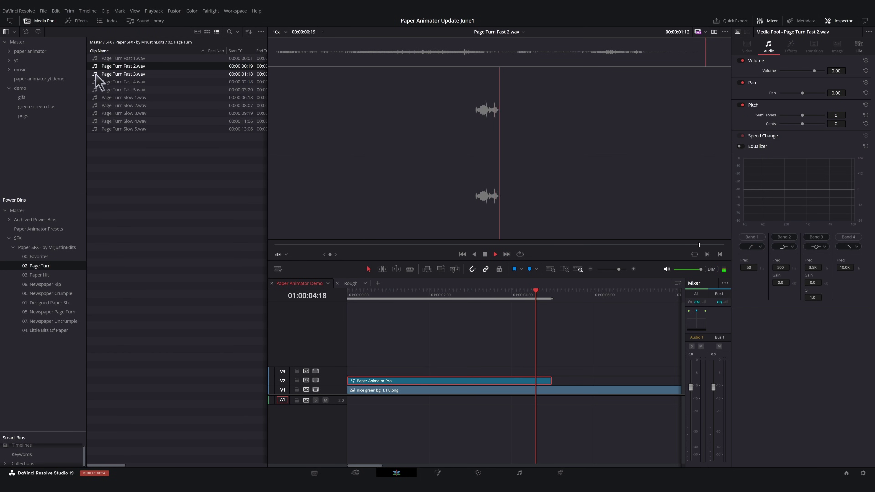
pyautogui.click(96, 74)
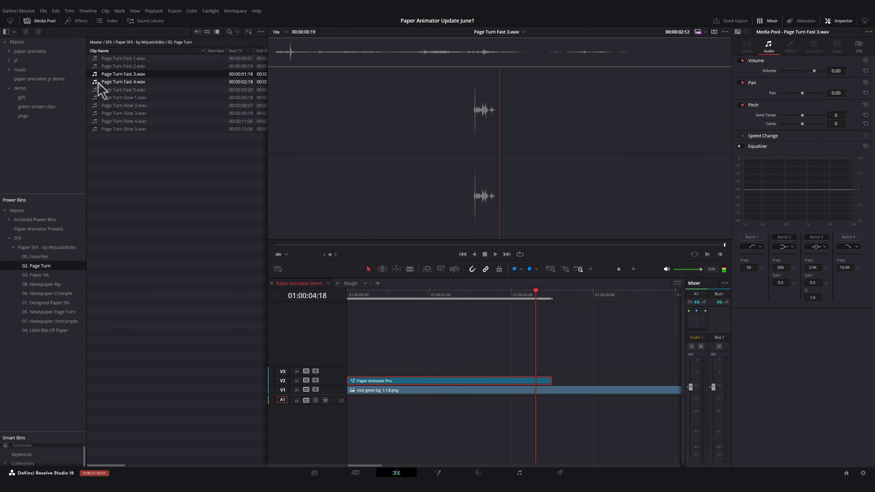
pyautogui.click(99, 83)
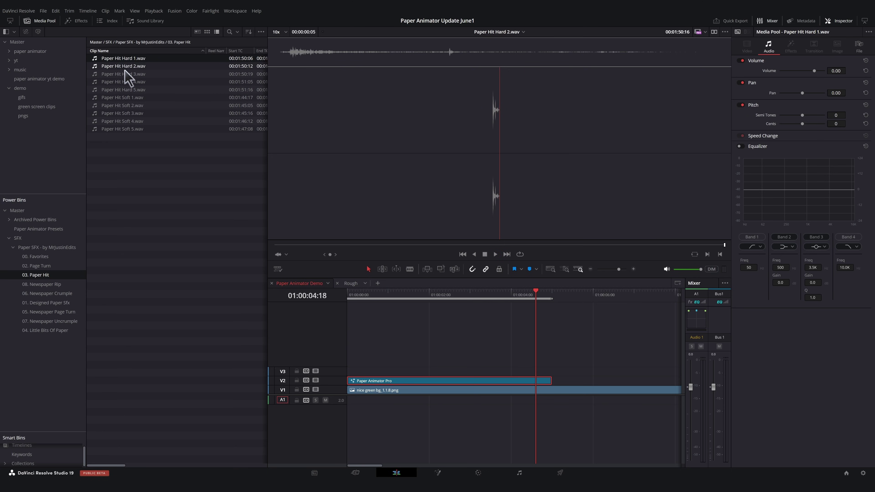
pyautogui.click(125, 75)
pyautogui.click(127, 83)
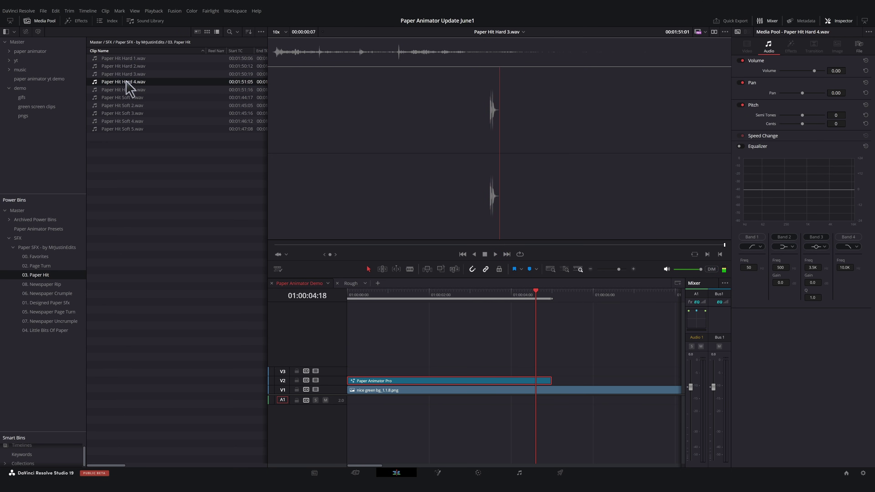
pyautogui.click(130, 99)
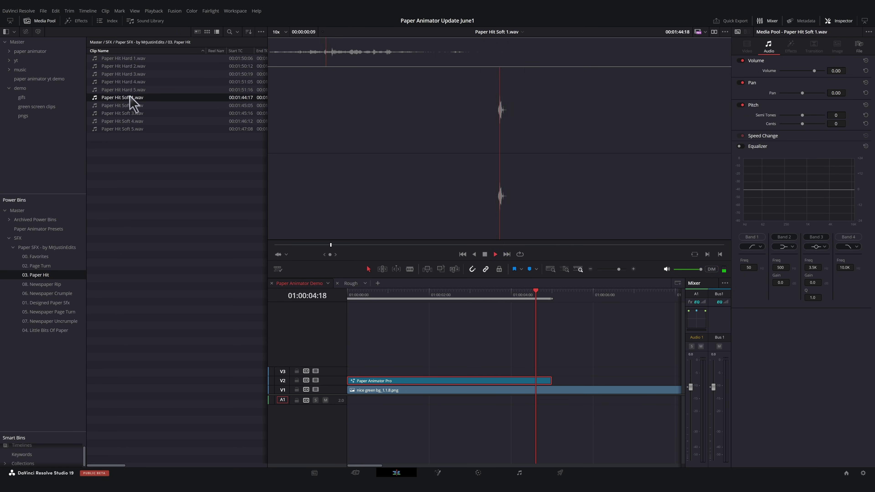
pyautogui.click(133, 113)
# Audition Little Bits Of Paper 2 and 7, then the Newspaper Page Turn and Crumple Slow 2 sounds.
pyautogui.click(118, 42)
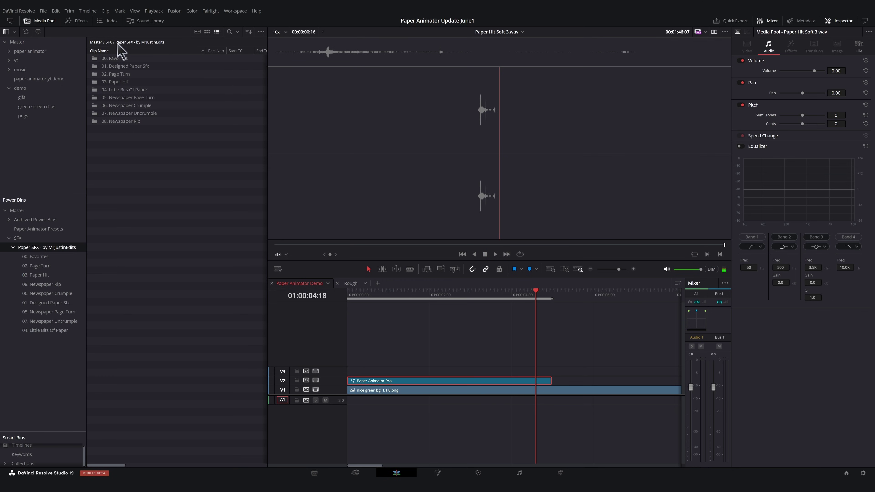
pyautogui.doubleClick(121, 90)
pyautogui.click(128, 63)
pyautogui.press('space')
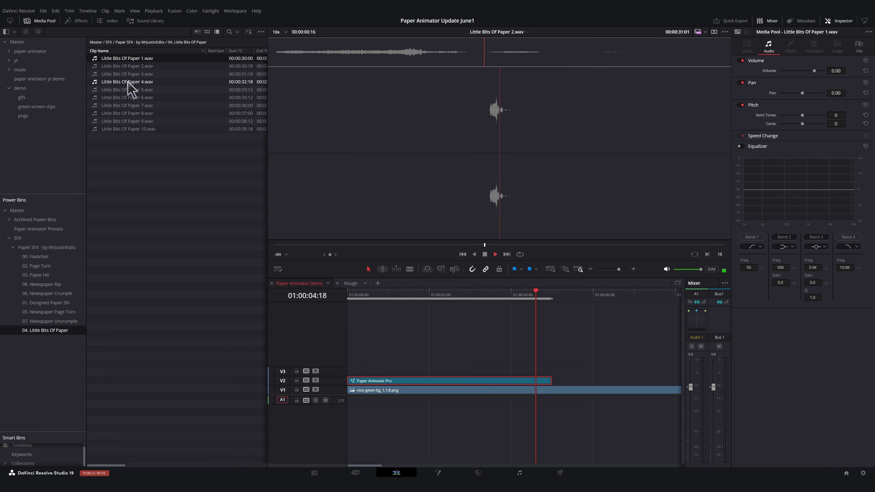
pyautogui.click(130, 104)
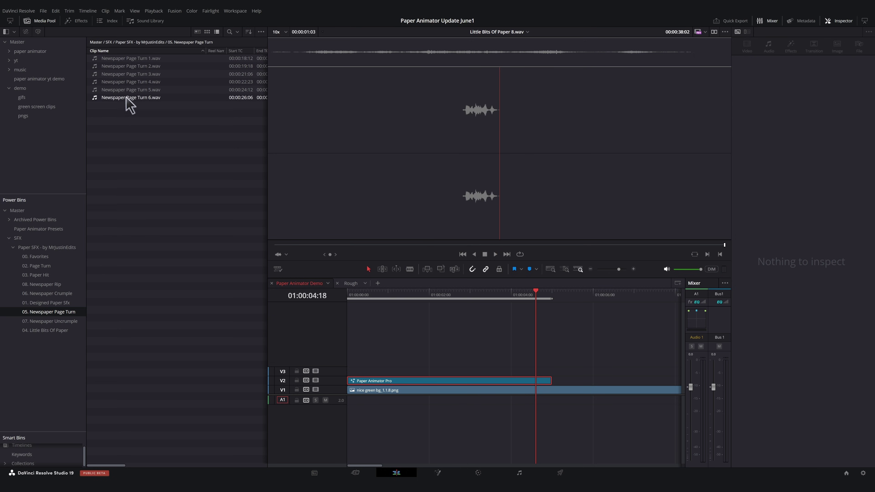
pyautogui.click(133, 75)
pyautogui.press('space')
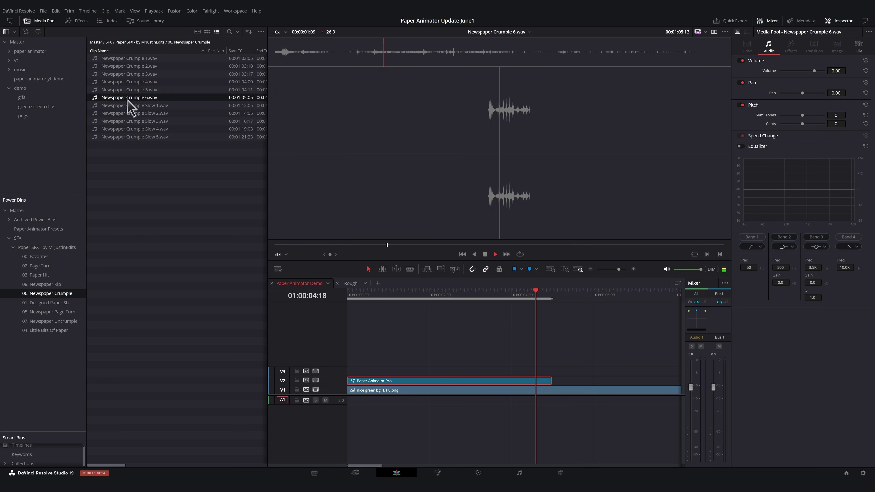
pyautogui.click(131, 114)
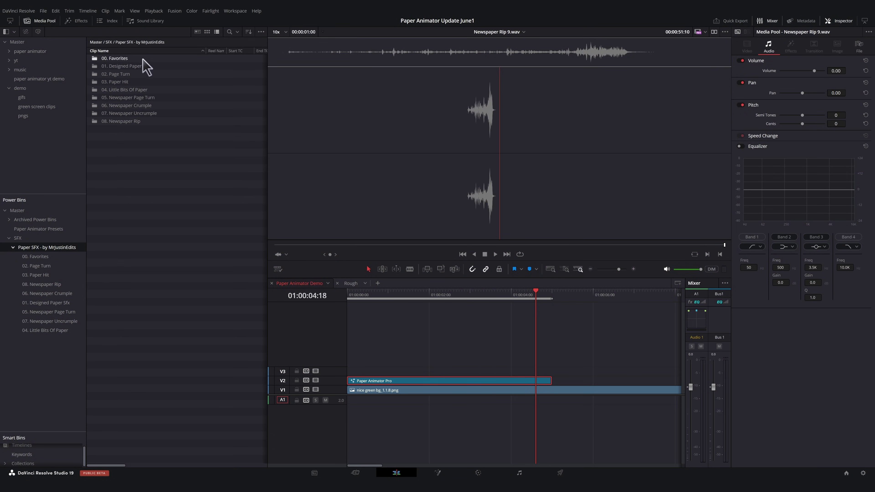
# Open 01. Designed Paper Sfx and audition Designed Paper 11.wav and 12.wav.
pyautogui.click(138, 68)
pyautogui.doubleClick(138, 69)
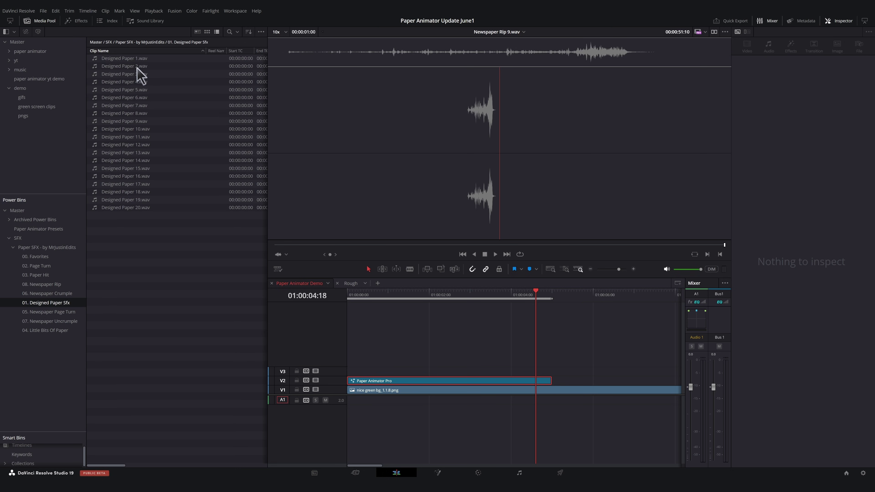
pyautogui.click(131, 137)
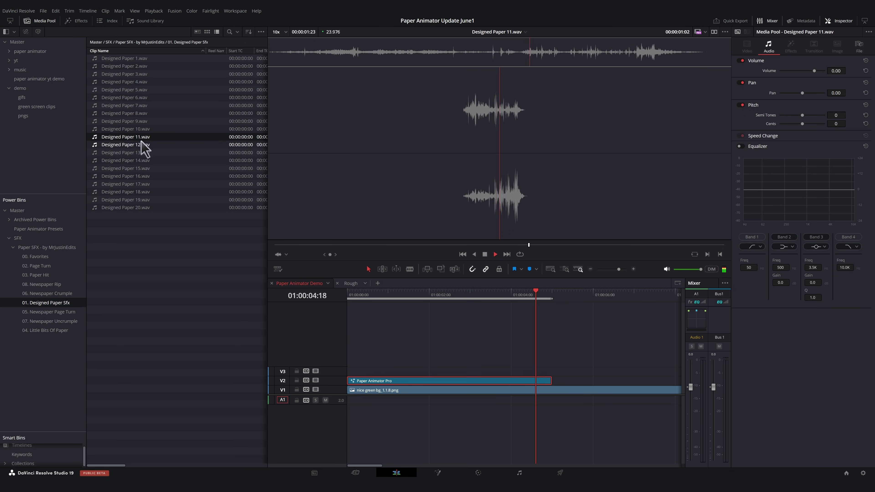
pyautogui.click(142, 145)
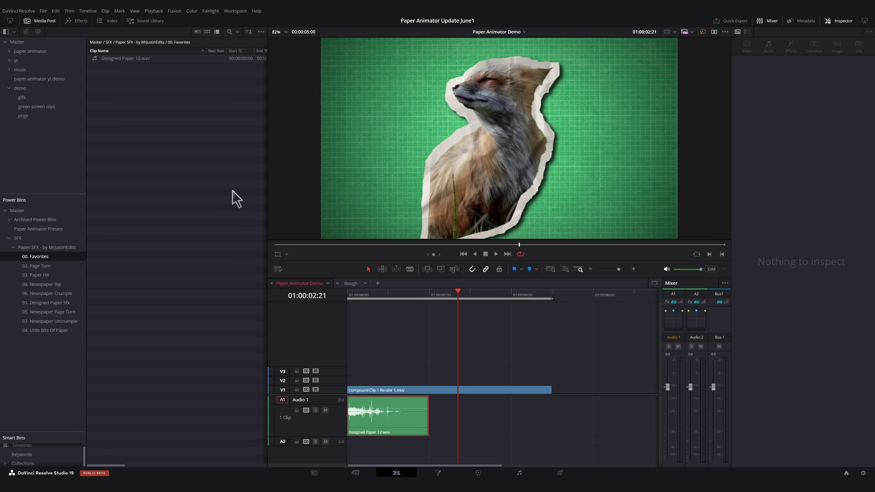
# Play the timeline from the start with Designed Paper 12, then copy that clip into Favorites.
pyautogui.click(342, 297)
pyautogui.press('space')
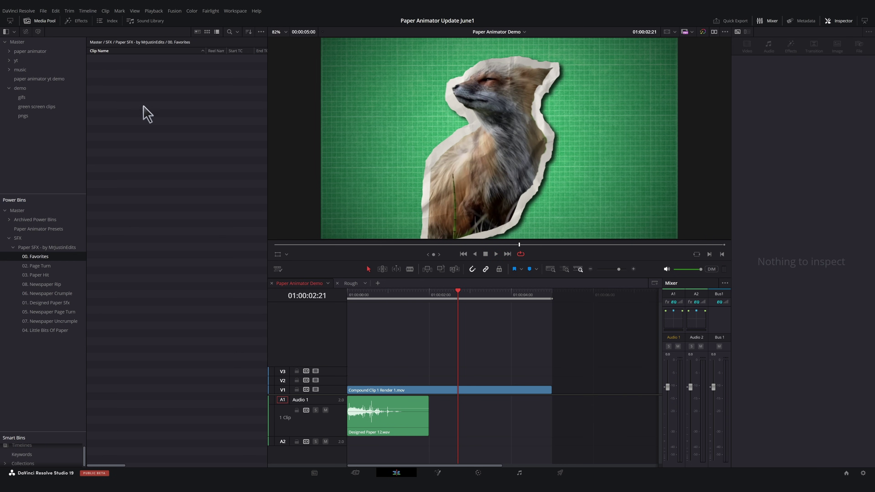
pyautogui.moveTo(378, 426); pyautogui.dragTo(183, 124)
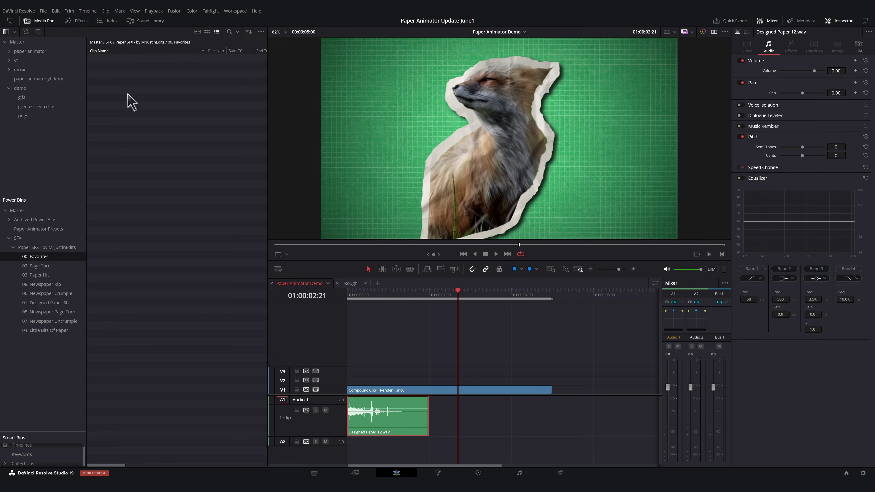